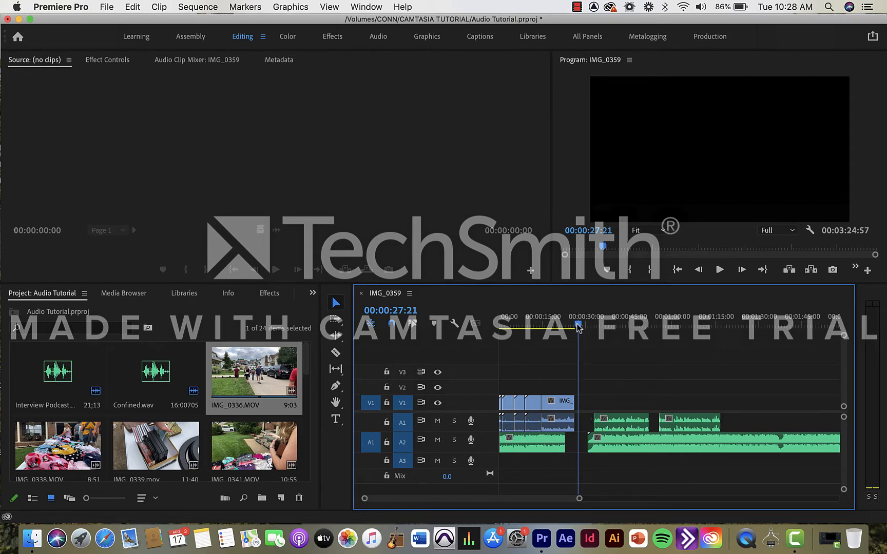
Play the sequence from the beginning into the IMG_0359.MOV interview to hear how the music sits against the voice.
{"action": "mouse_move", "coordinate": [579, 327]}
{"action": "left_mouse_down"}
{"action": "mouse_move", "coordinate": [568, 323]}
{"action": "mouse_move", "coordinate": [570, 336]}
{"action": "mouse_move", "coordinate": [673, 337]}
{"action": "mouse_move", "coordinate": [582, 339]}
{"action": "left_mouse_up"}
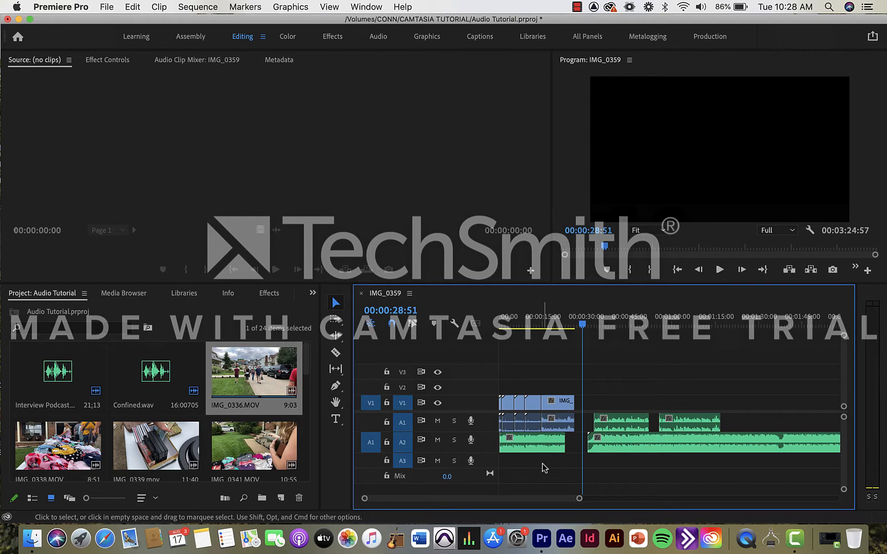
{"action": "left_click_drag", "start_coordinate": [583, 325], "coordinate": [580, 349]}
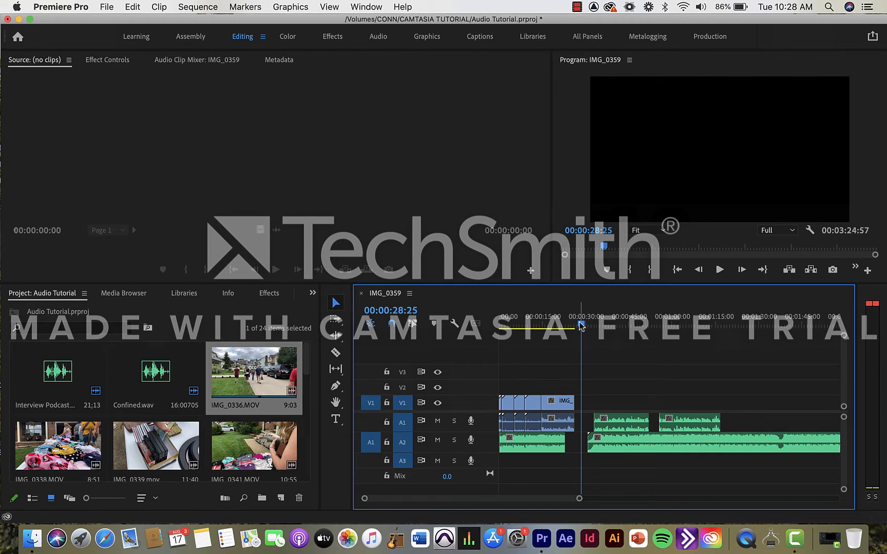
{"action": "left_click_drag", "start_coordinate": [582, 328], "coordinate": [467, 350]}
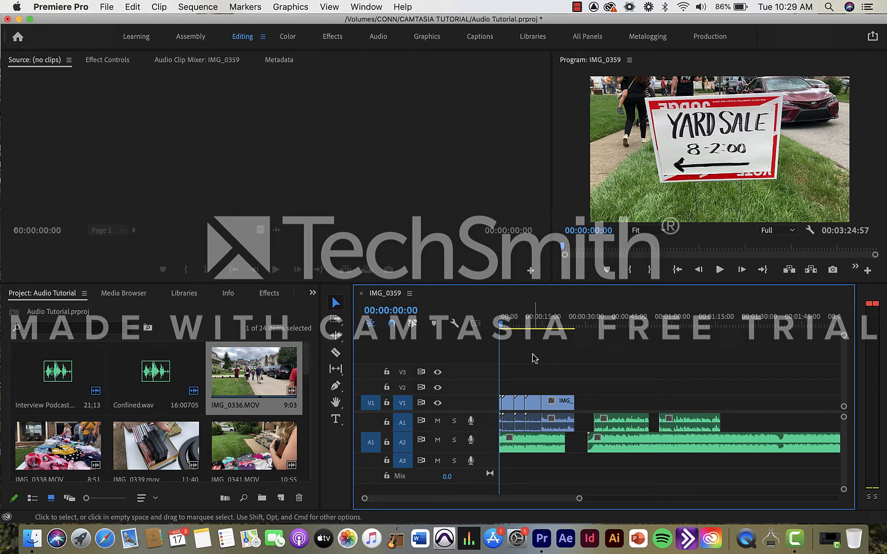
{"action": "key", "text": "space"}
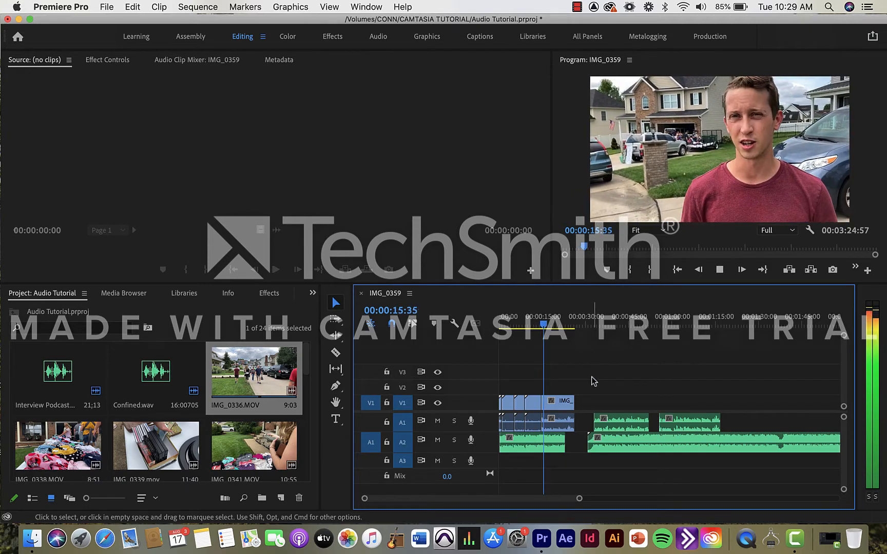
{"action": "key", "text": "="}
{"action": "key", "text": "="}
{"action": "key", "text": "space"}
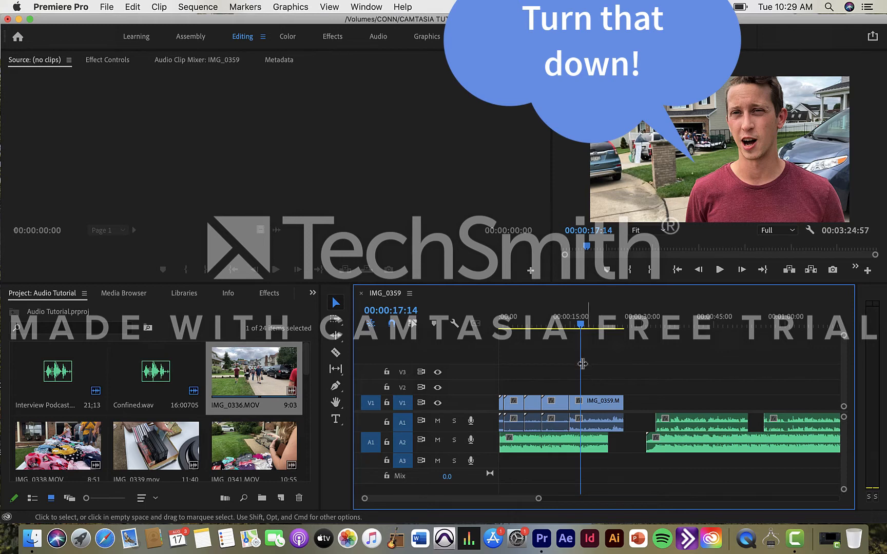
Place the playhead at 00:00:14:51, where the interview clip starts, and increase the height of the Audio 2 track.
{"action": "mouse_move", "coordinate": [578, 326]}
{"action": "left_mouse_down"}
{"action": "mouse_move", "coordinate": [562, 327]}
{"action": "mouse_move", "coordinate": [578, 328]}
{"action": "mouse_move", "coordinate": [569, 327]}
{"action": "left_mouse_up"}
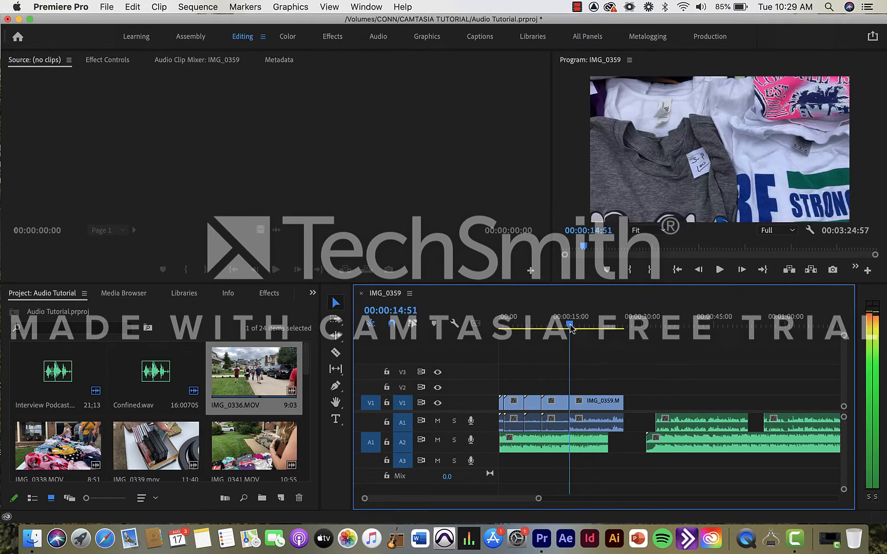
{"action": "key", "text": "="}
{"action": "key", "text": "="}
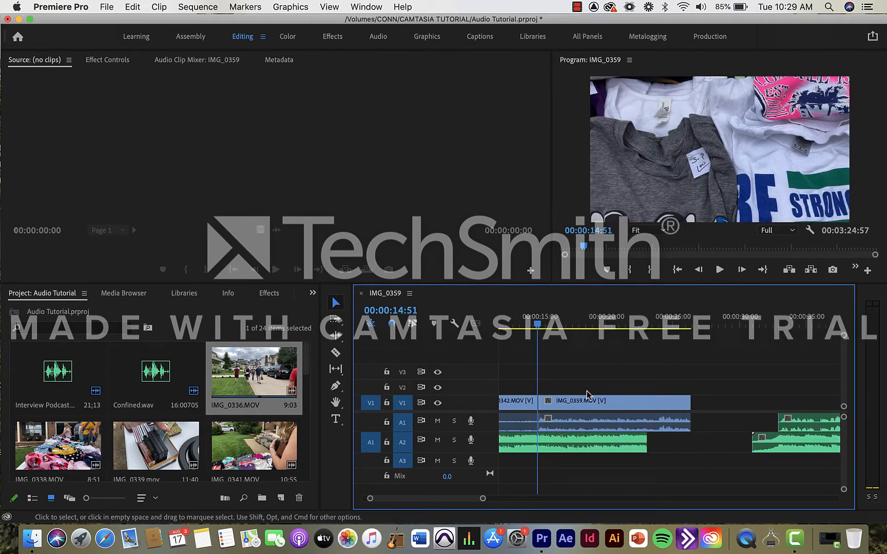
{"action": "scroll", "coordinate": [588, 457], "scroll_direction": "up", "scroll_amount": 2}
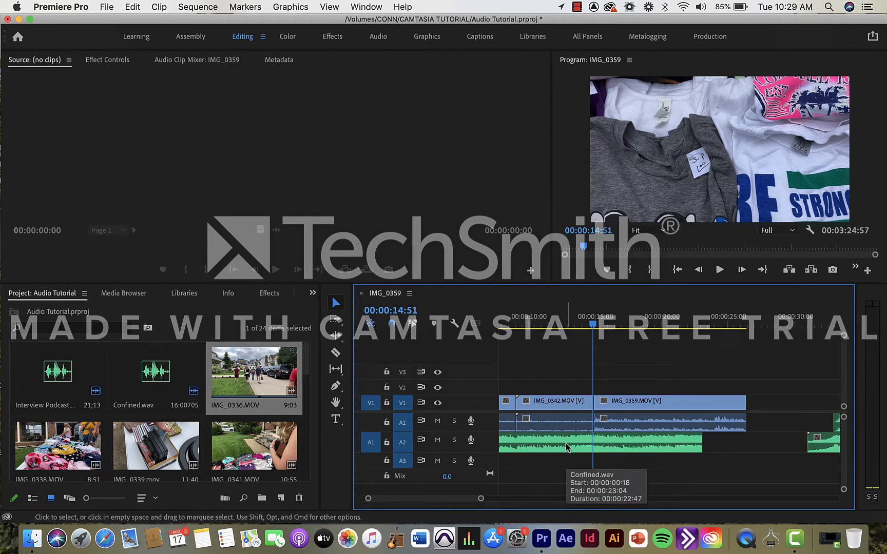
{"action": "key", "text": "p"}
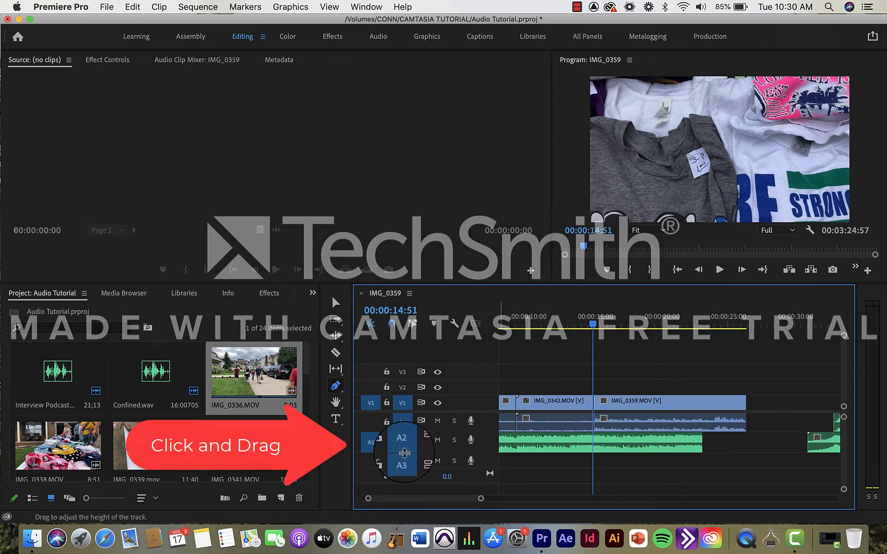
{"action": "left_click_drag", "start_coordinate": [405, 454], "coordinate": [401, 477]}
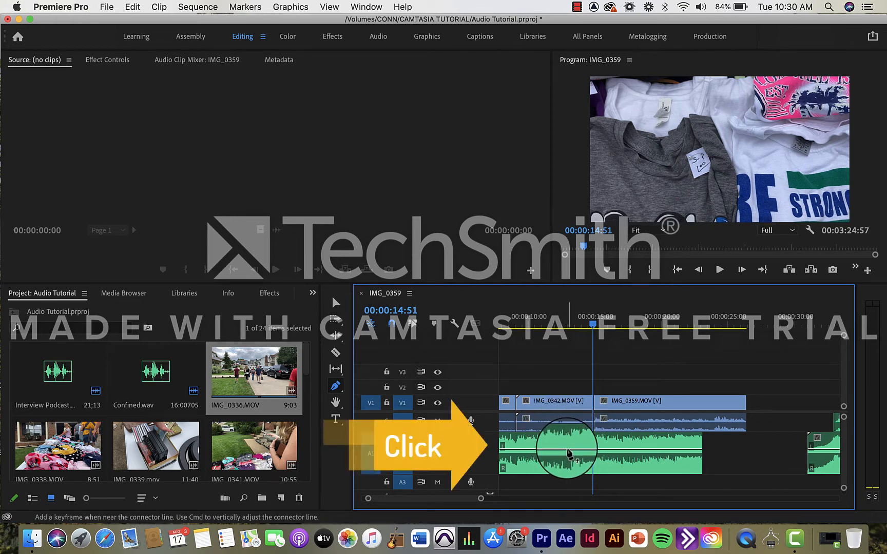
Add three volume keyframes with the Pen tool to the first Confined.wav clip, before, at and after the interview's start.
{"action": "left_click", "coordinate": [567, 450]}
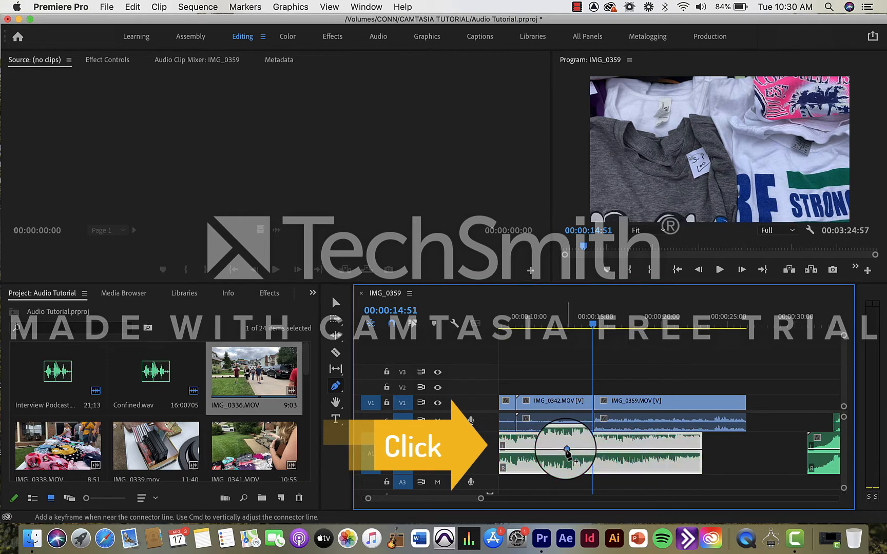
{"action": "left_click_drag", "start_coordinate": [567, 452], "coordinate": [593, 455]}
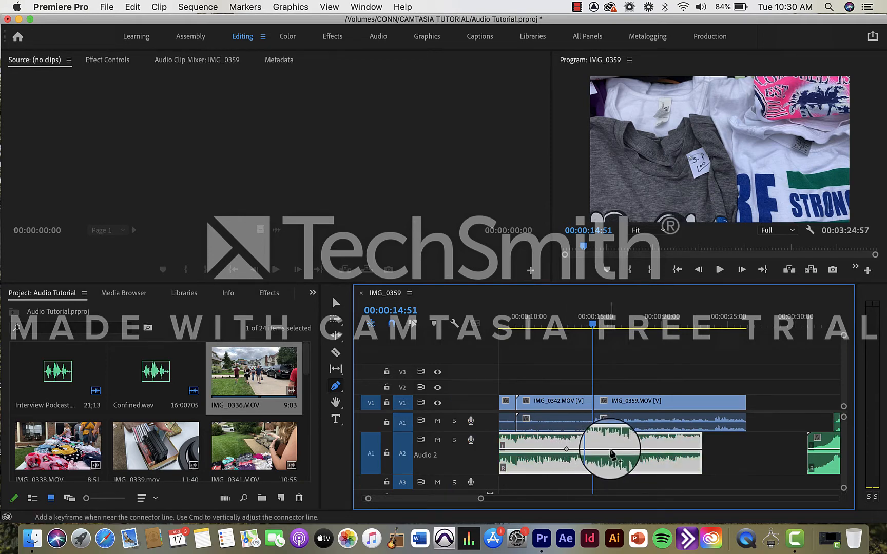
{"action": "mouse_move", "coordinate": [610, 452]}
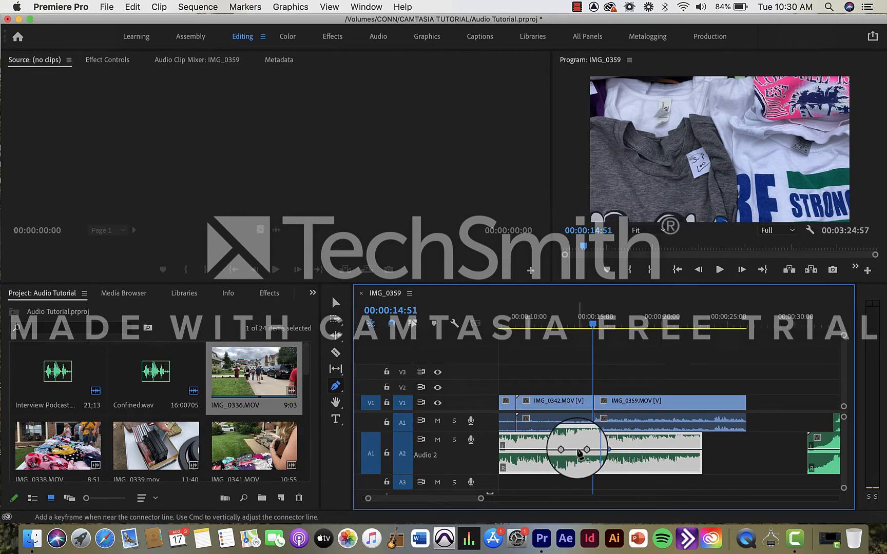
Lower the second and third volume keyframes on Confined.wav into a downward fade and scrub across the interview's start.
{"action": "key", "text": "v"}
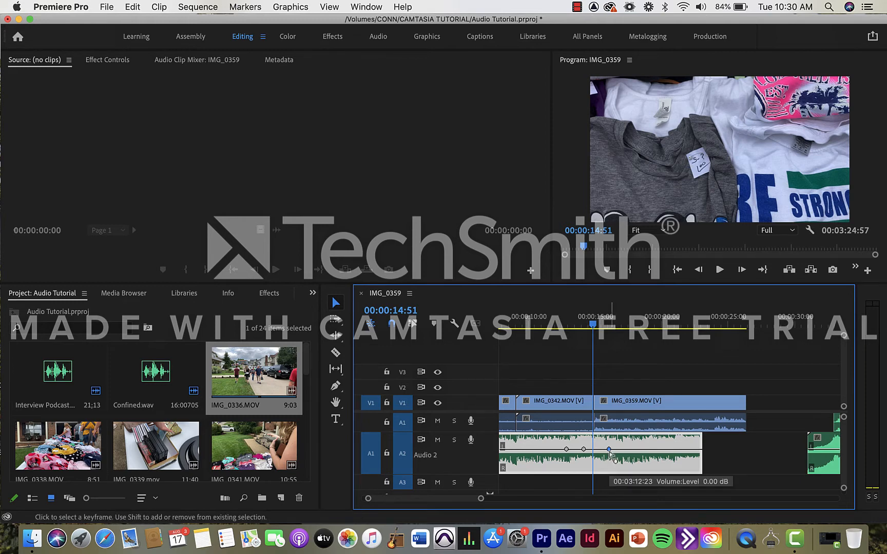
{"action": "mouse_move", "coordinate": [609, 453]}
{"action": "left_mouse_down"}
{"action": "mouse_move", "coordinate": [608, 464]}
{"action": "mouse_move", "coordinate": [585, 451]}
{"action": "mouse_move", "coordinate": [594, 457]}
{"action": "left_mouse_up"}
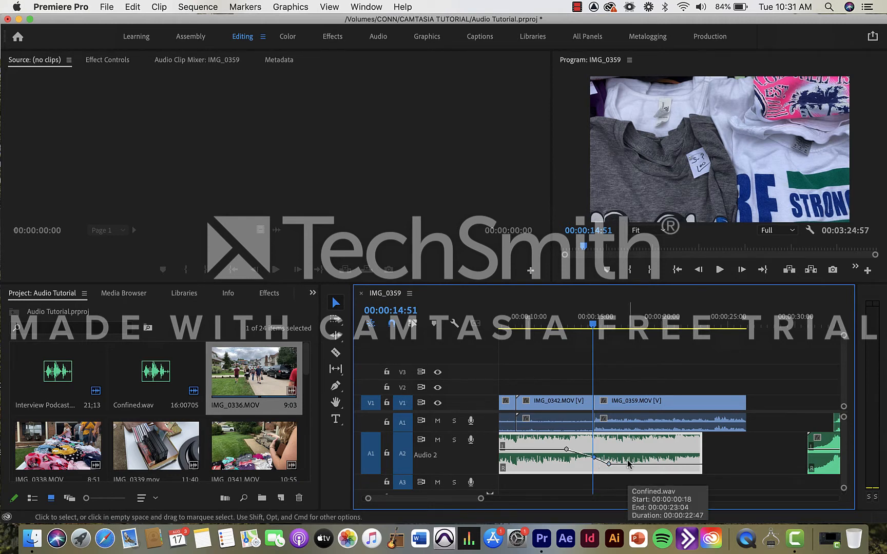
{"action": "left_click", "coordinate": [600, 325]}
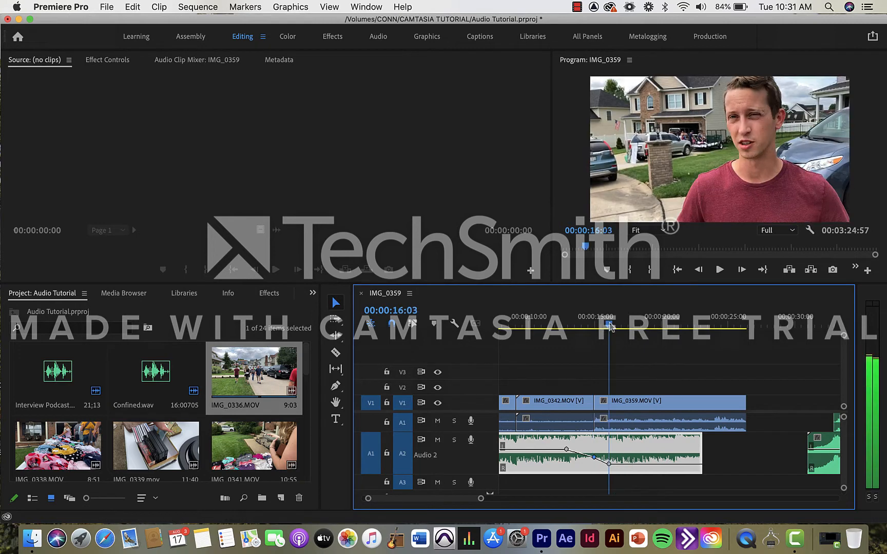
{"action": "left_click_drag", "start_coordinate": [602, 327], "coordinate": [617, 328]}
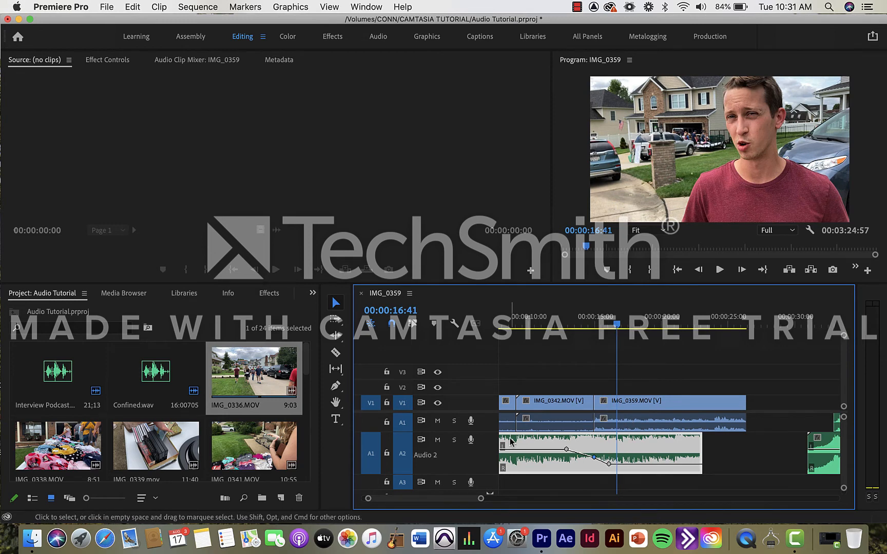
Add a fourth volume keyframe at about 00:00:17:14, pull it down to the clip's bottom, and play back the fade.
{"action": "left_click", "coordinate": [336, 388]}
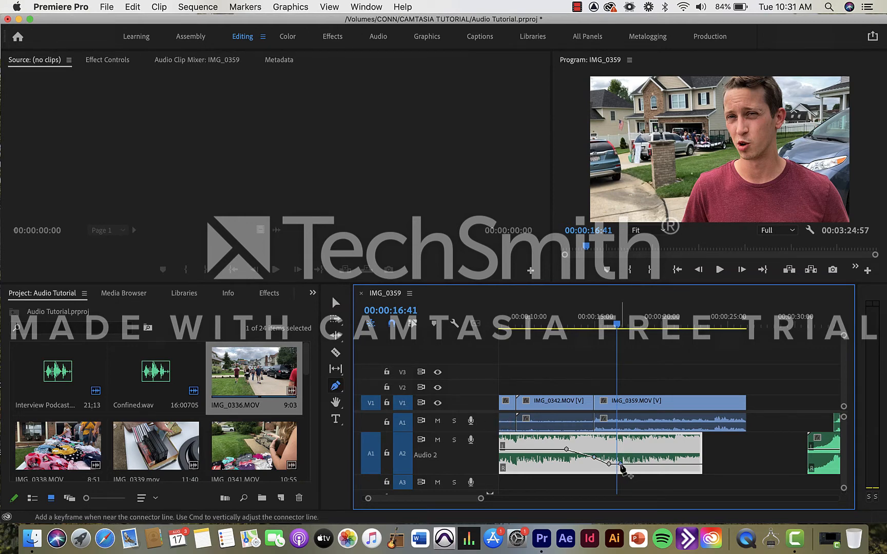
{"action": "key", "text": "v"}
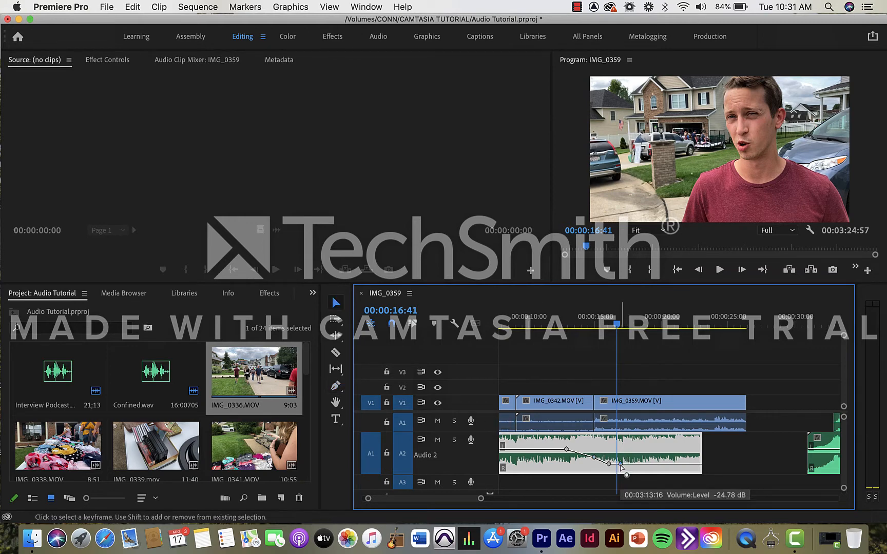
{"action": "left_click_drag", "start_coordinate": [621, 465], "coordinate": [608, 465]}
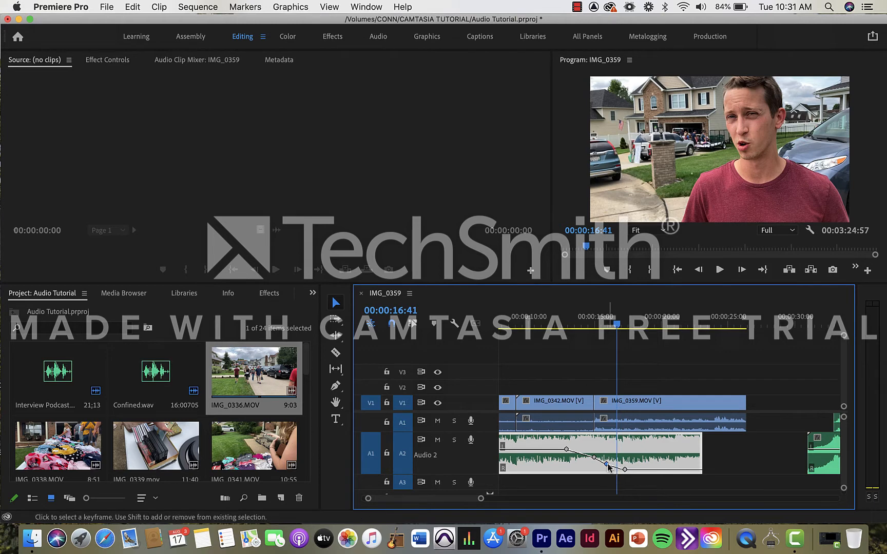
{"action": "left_click", "coordinate": [564, 323]}
{"action": "key", "text": "space"}
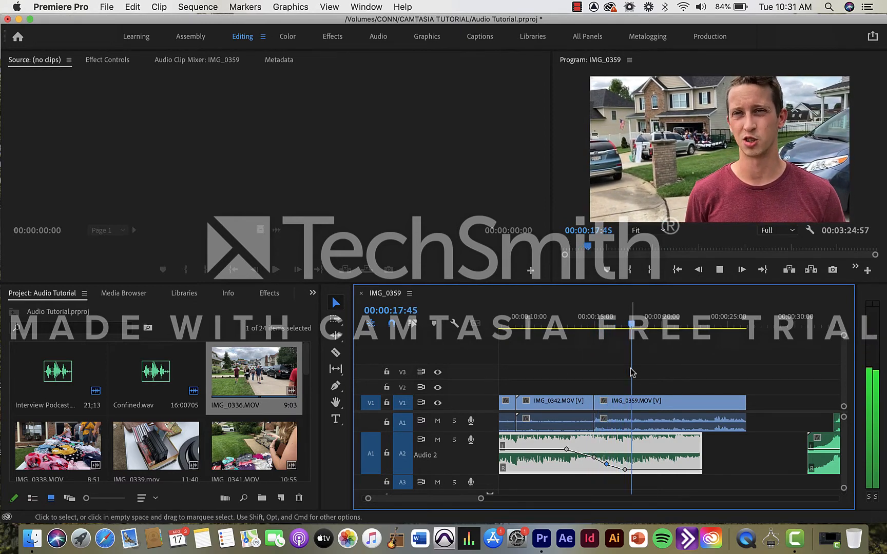
{"action": "key", "text": "space"}
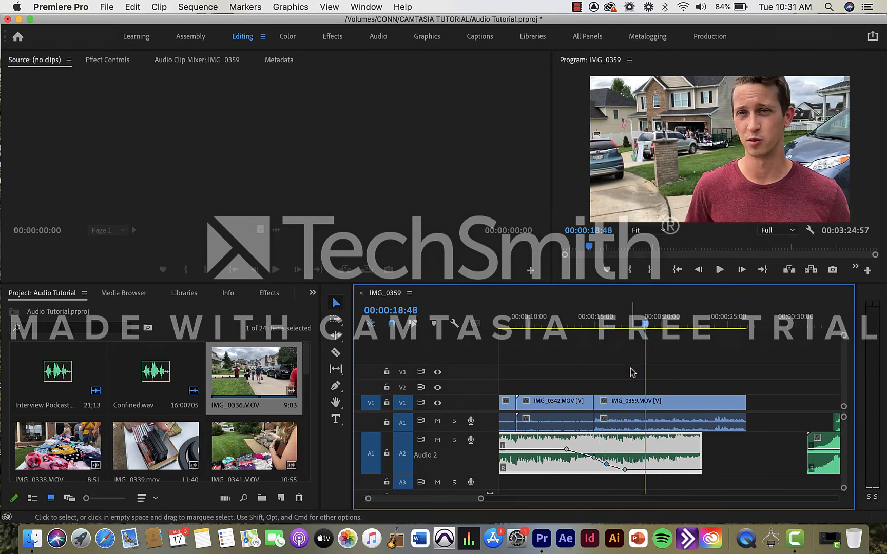
Lower the second and third Confined.wav keyframes further so the music drops sooner under the interview, and audition the fade.
{"action": "left_click", "coordinate": [626, 470]}
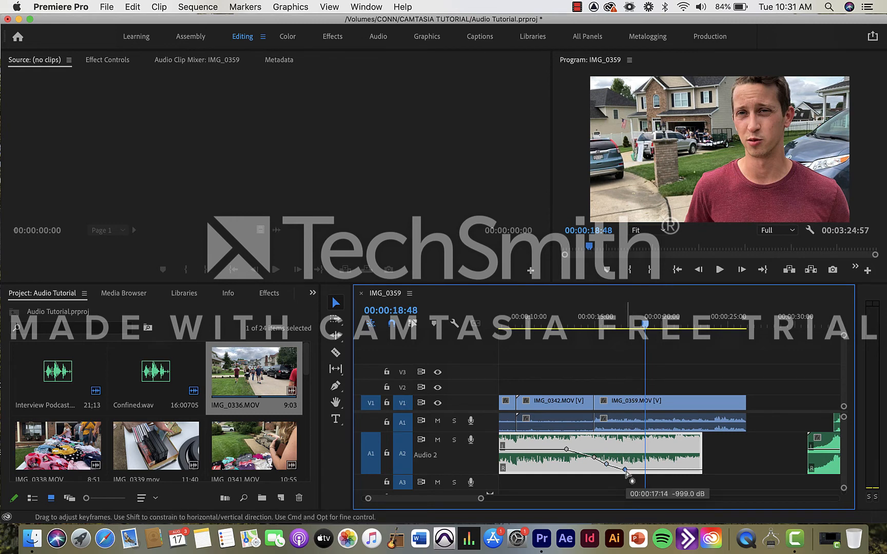
{"action": "left_click", "coordinate": [595, 458]}
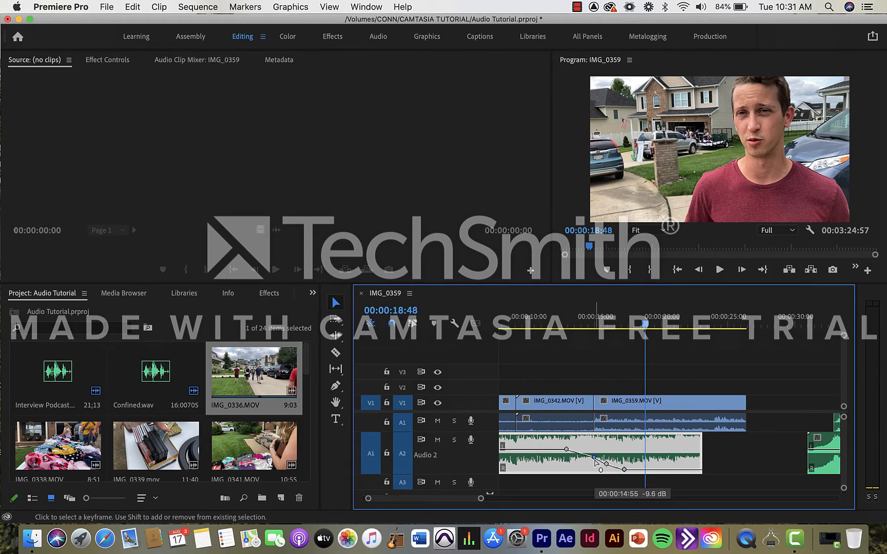
{"action": "left_click_drag", "start_coordinate": [595, 460], "coordinate": [609, 466]}
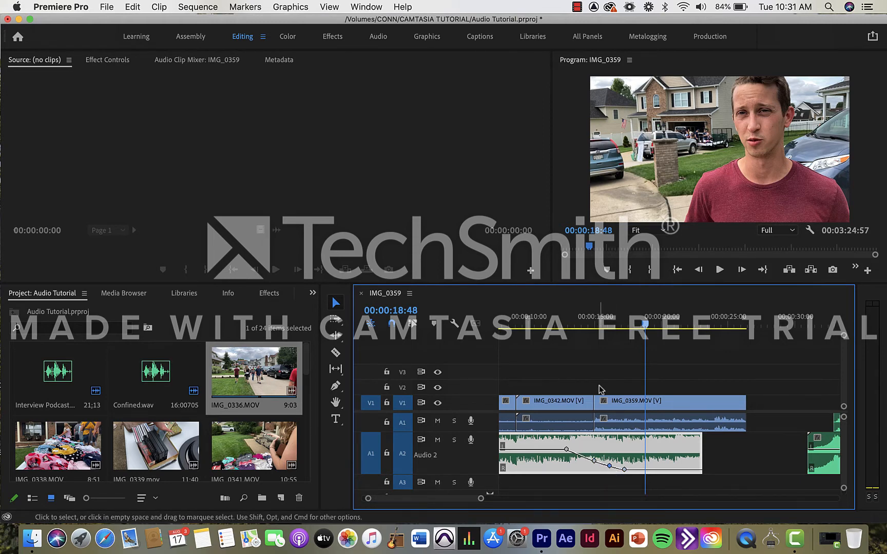
{"action": "left_click", "coordinate": [576, 323]}
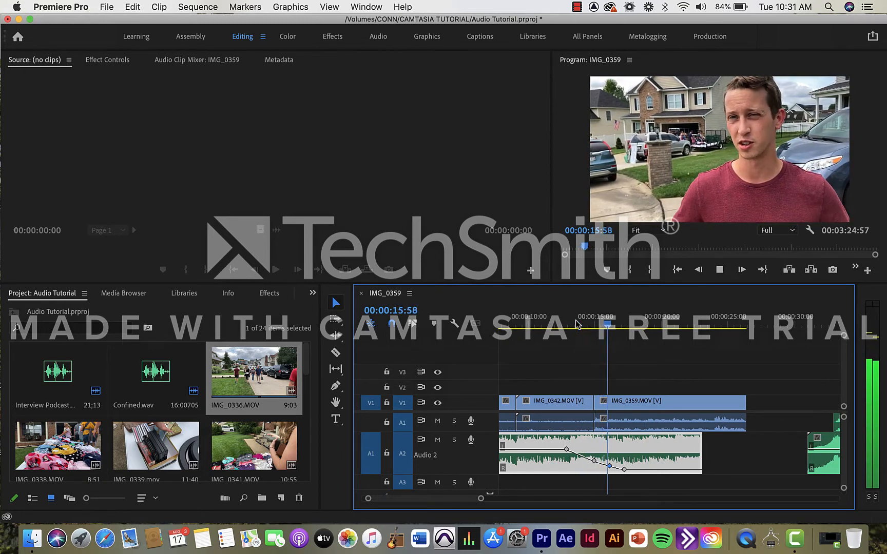
{"action": "key", "text": "space"}
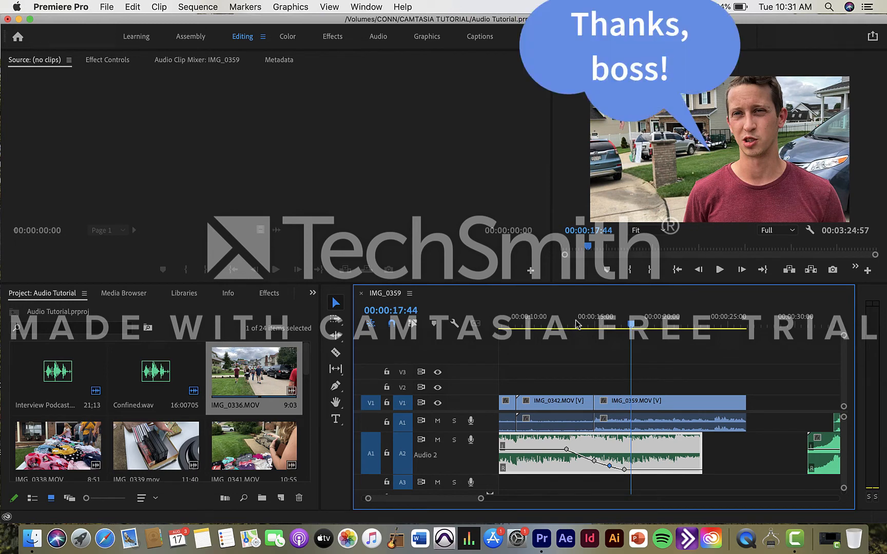
{"action": "left_click_drag", "start_coordinate": [594, 460], "coordinate": [594, 464]}
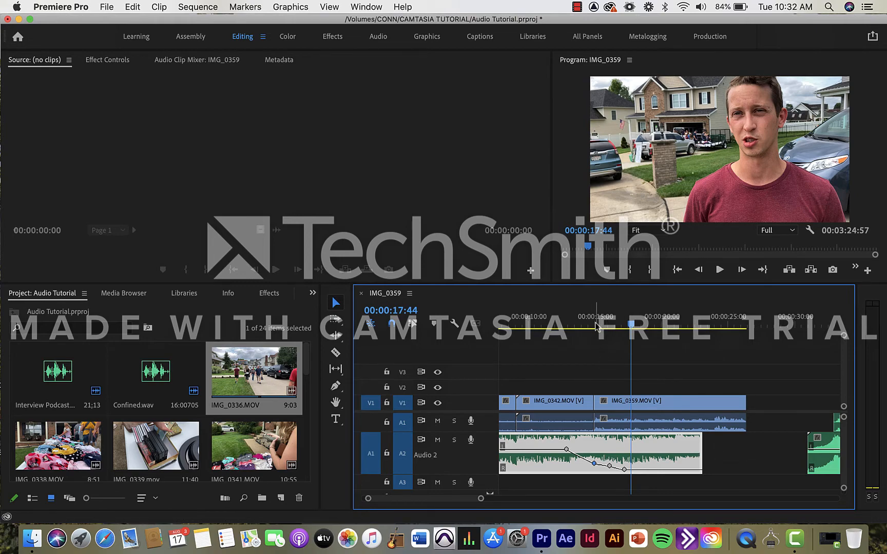
{"action": "left_click_drag", "start_coordinate": [596, 327], "coordinate": [649, 332]}
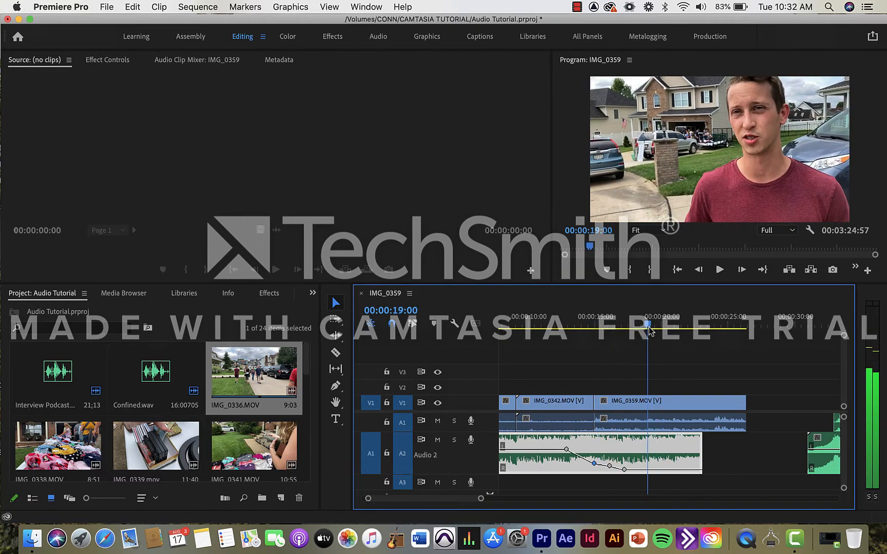
Play the second Confined.wav clip from its start to check how the music balances against the podcast audio above it.
{"action": "scroll", "coordinate": [711, 433], "scroll_direction": "down", "scroll_amount": 6}
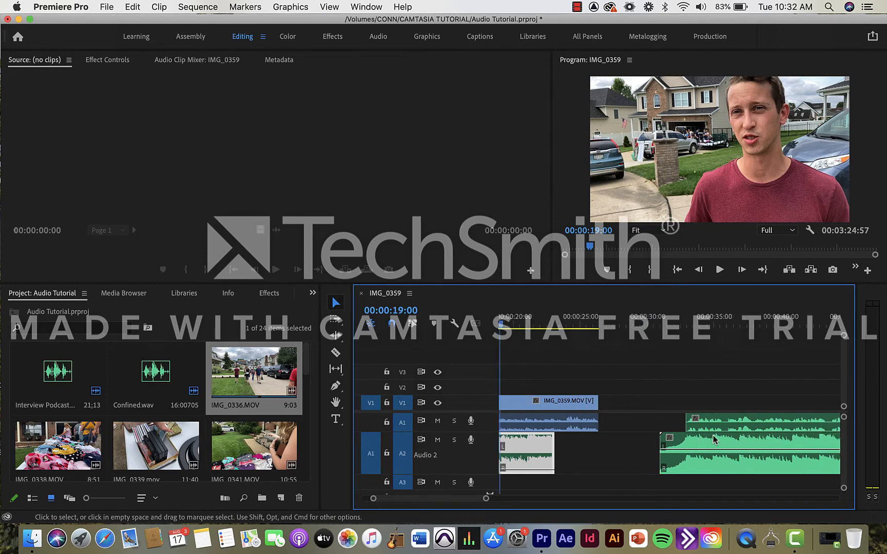
{"action": "scroll", "coordinate": [713, 435], "scroll_direction": "down", "scroll_amount": 2}
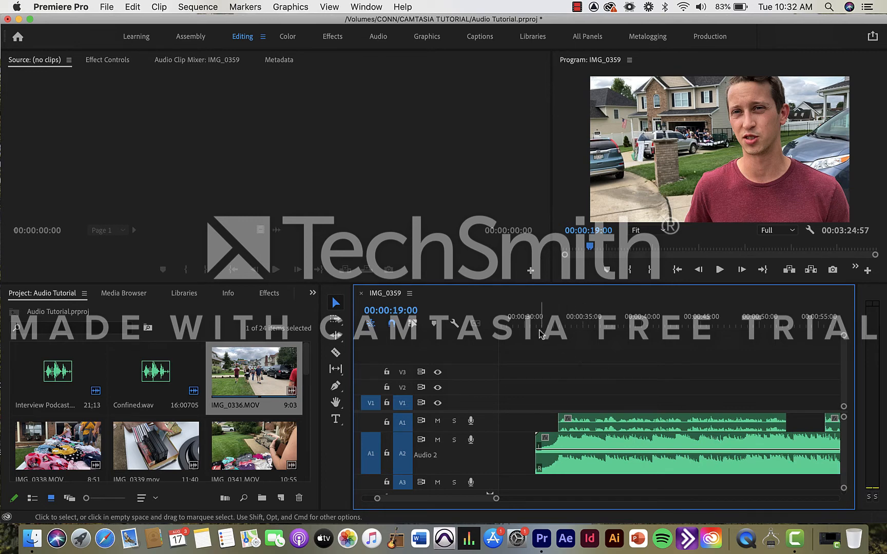
{"action": "left_click_drag", "start_coordinate": [535, 323], "coordinate": [535, 325]}
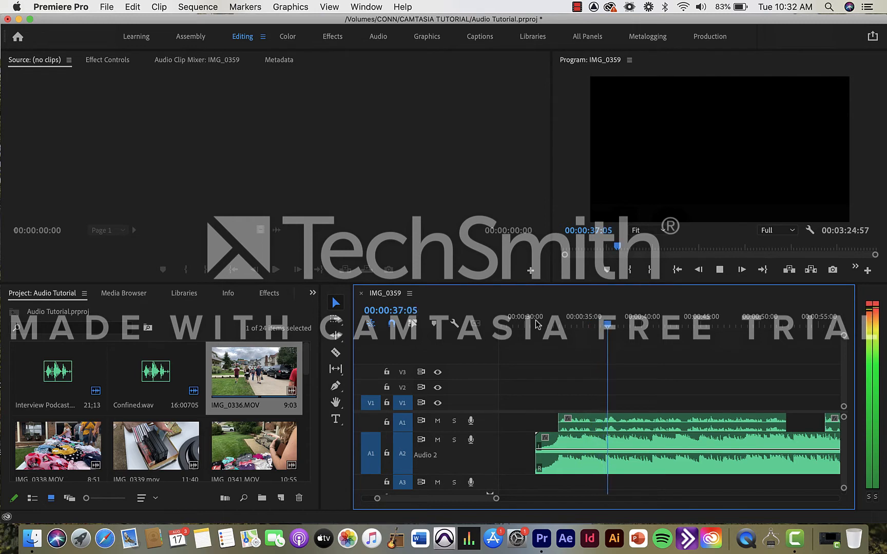
{"action": "key", "text": "space"}
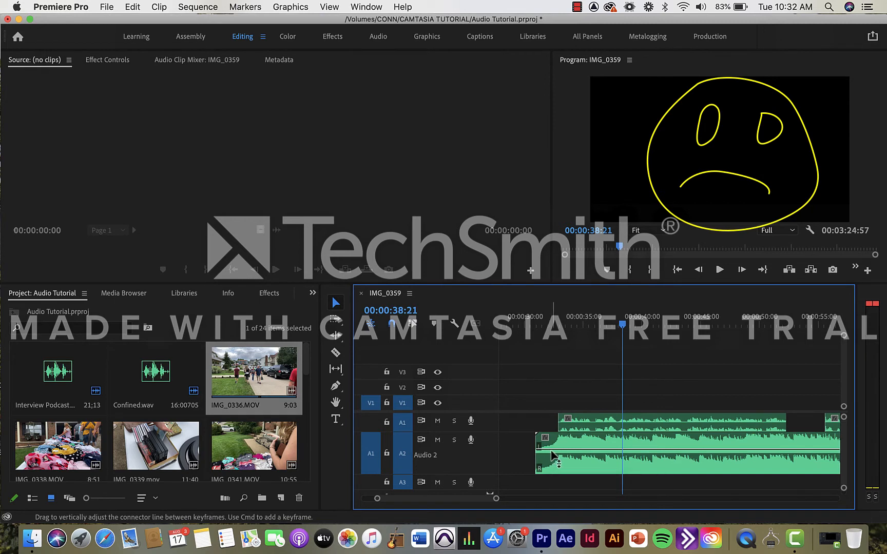
{"action": "scroll", "coordinate": [552, 454], "scroll_direction": "right", "scroll_amount": 3}
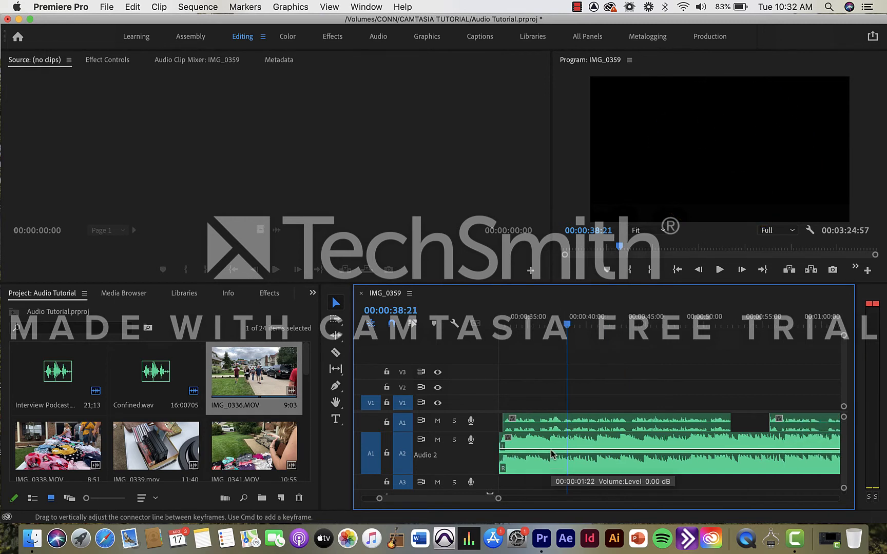
{"action": "scroll", "coordinate": [556, 454], "scroll_direction": "down", "scroll_amount": 2}
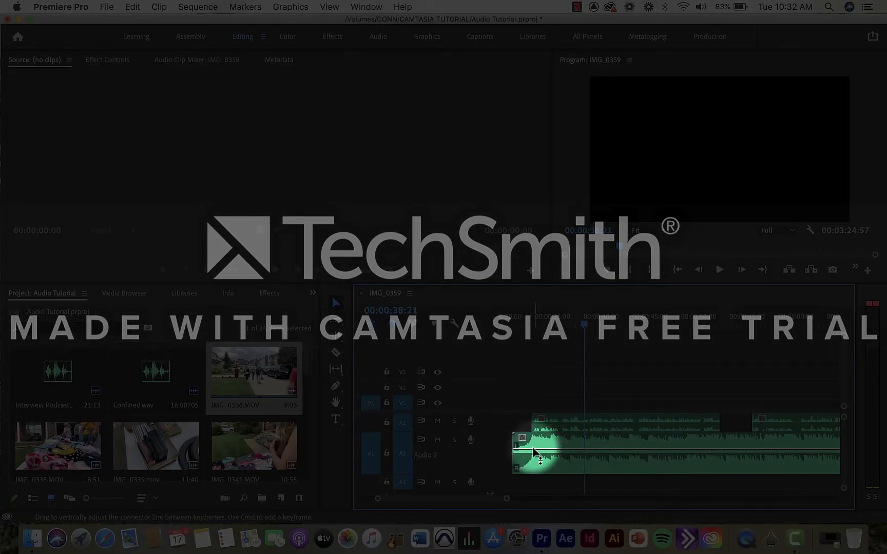
Lower the overall volume line of the second Confined.wav clip and audition the music under the podcast audio.
{"action": "left_click_drag", "start_coordinate": [534, 452], "coordinate": [533, 462]}
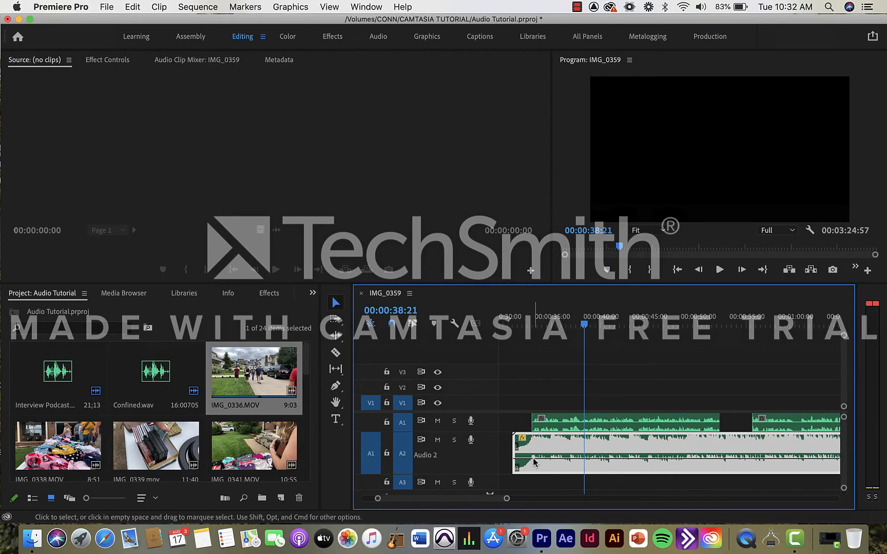
{"action": "left_click", "coordinate": [524, 318]}
{"action": "key", "text": "space"}
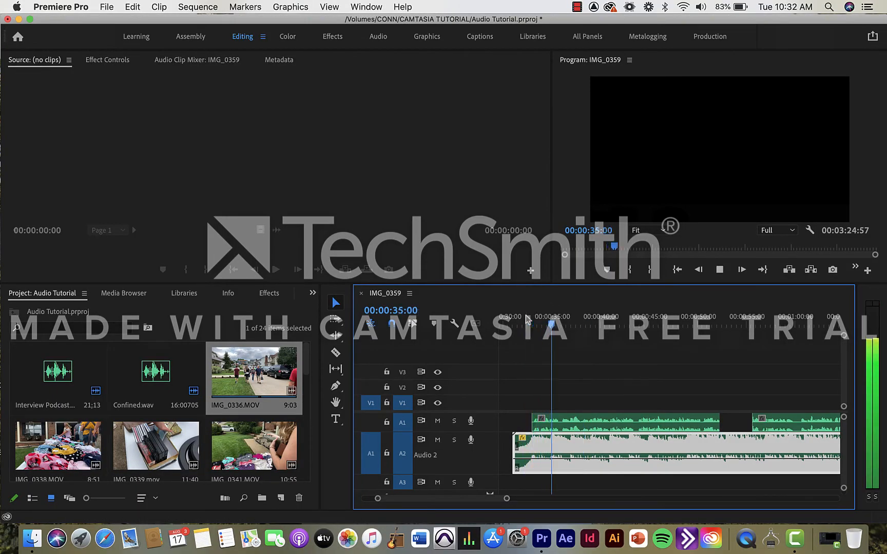
{"action": "key", "text": "space"}
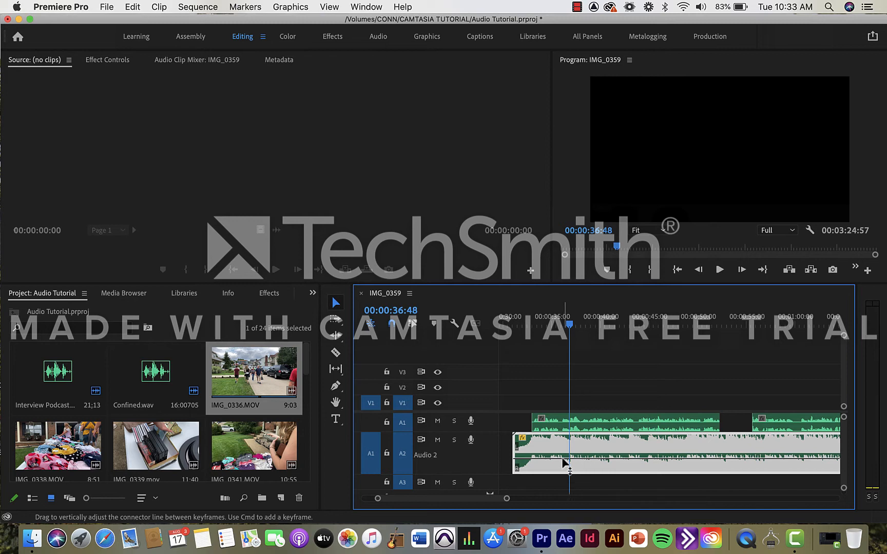
Raise the second Confined.wav clip's volume line slightly and play from its start to check the balance with the voice.
{"action": "left_click_drag", "start_coordinate": [565, 464], "coordinate": [564, 461]}
{"action": "left_click", "coordinate": [516, 322]}
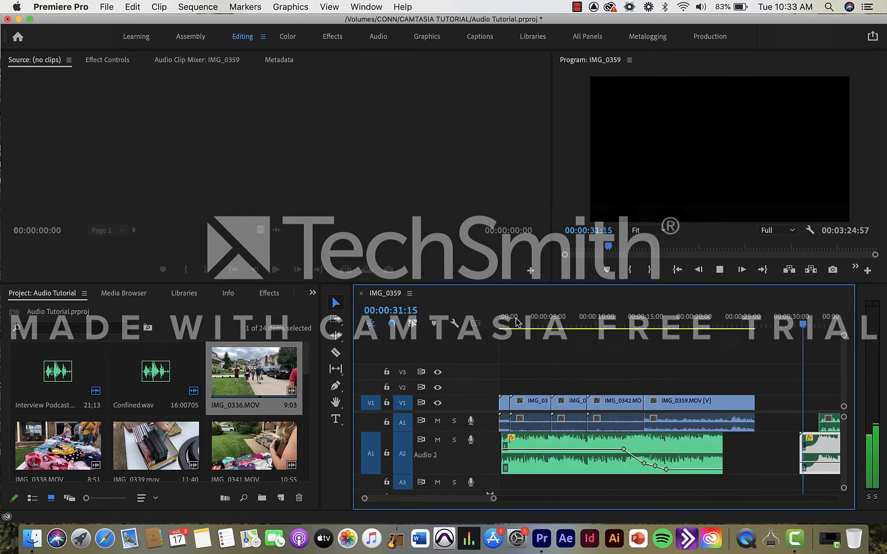
{"action": "scroll", "coordinate": [516, 322], "scroll_direction": "up", "scroll_amount": 10}
{"action": "key", "text": "space"}
{"action": "scroll", "coordinate": [669, 390], "scroll_direction": "up", "scroll_amount": 5}
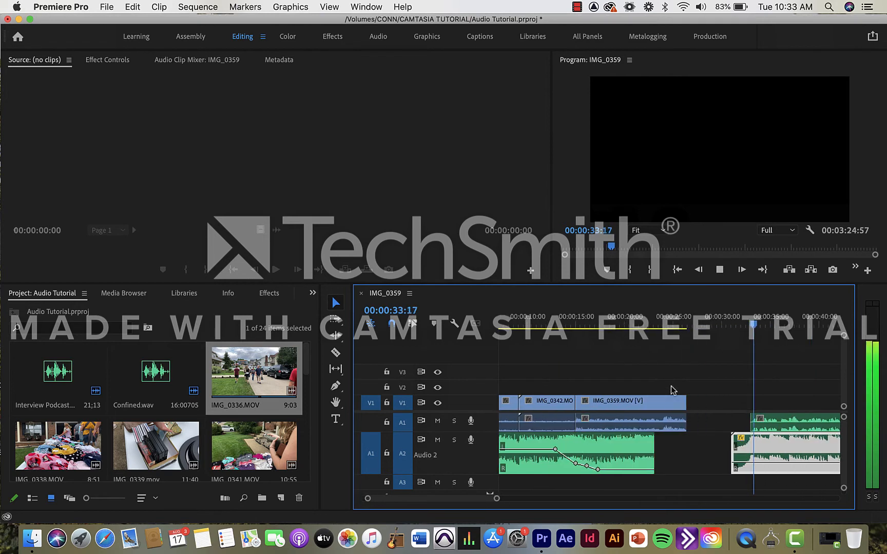
{"action": "scroll", "coordinate": [672, 390], "scroll_direction": "down", "scroll_amount": 2}
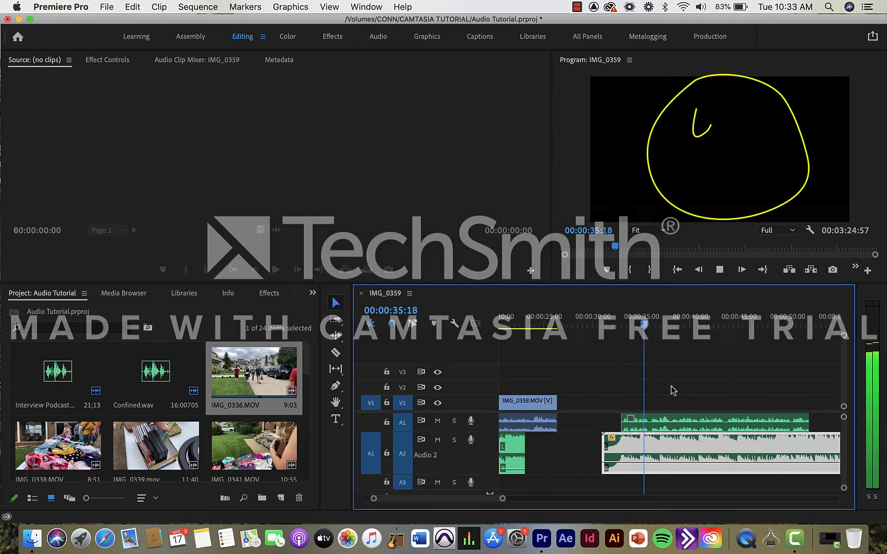
{"action": "scroll", "coordinate": [672, 390], "scroll_direction": "down", "scroll_amount": 1}
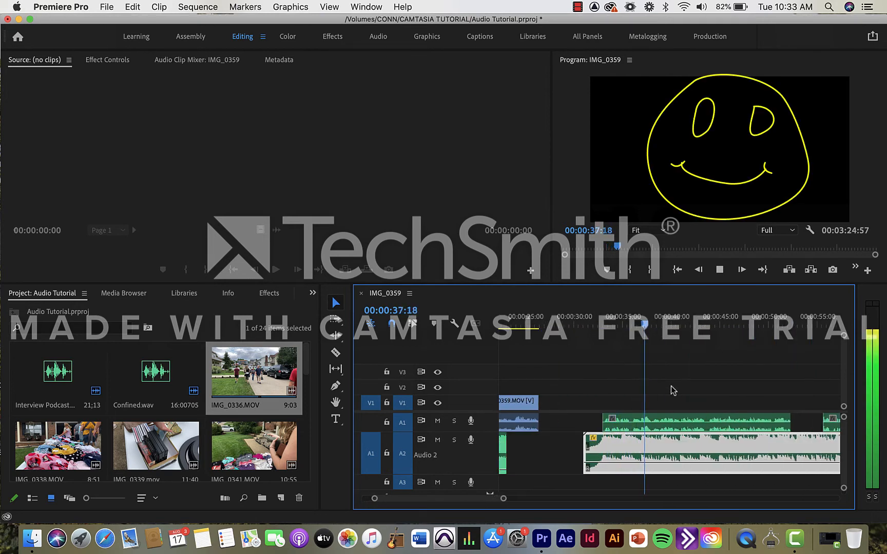
{"action": "key", "text": "space"}
Play from about 00:00:50:42 through the gap between the two podcast clips to hear the music level there.
{"action": "scroll", "coordinate": [671, 390], "scroll_direction": "down", "scroll_amount": 5}
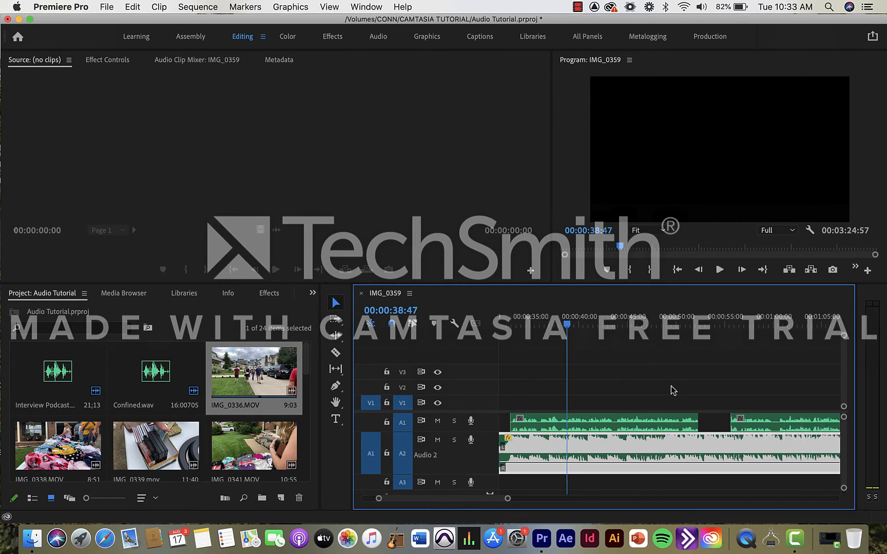
{"action": "left_click", "coordinate": [683, 319]}
{"action": "scroll", "coordinate": [745, 414], "scroll_direction": "right", "scroll_amount": 1}
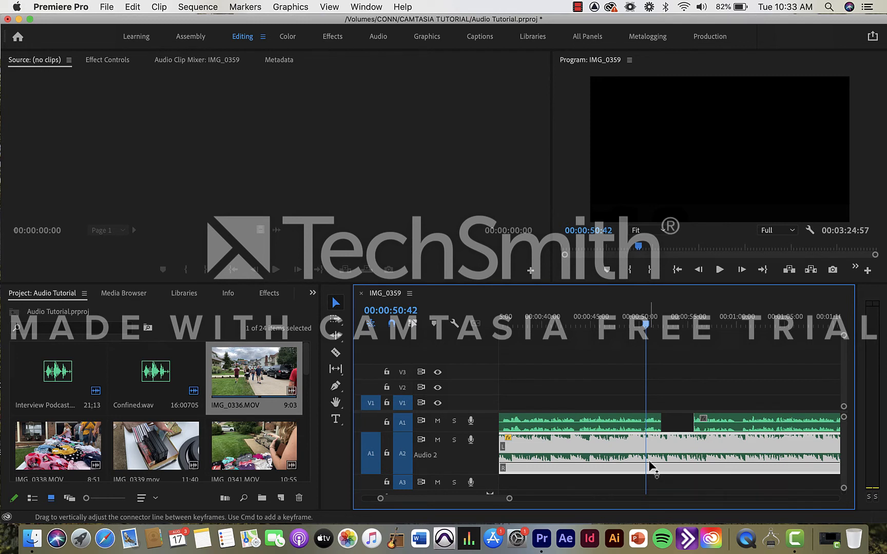
{"action": "key", "text": "space"}
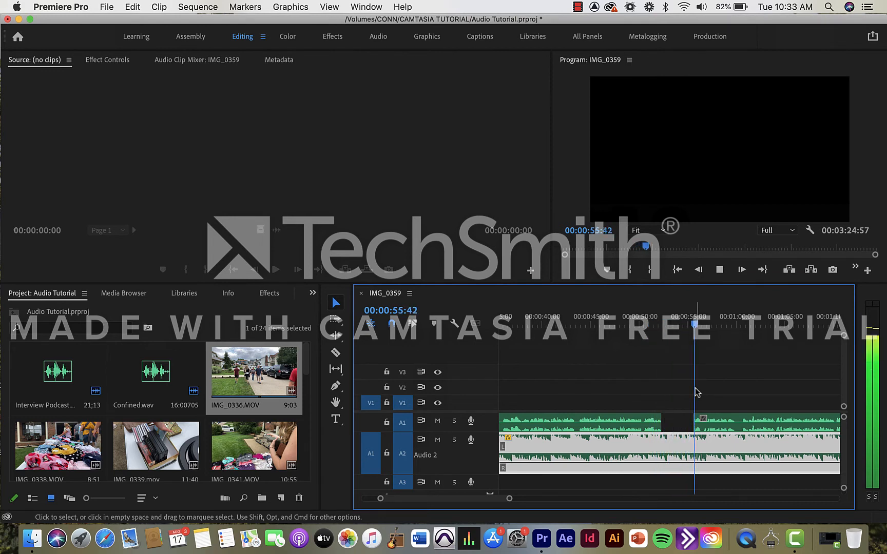
{"action": "key", "text": "space"}
Lower the second Confined.wav clip's volume to about -24.9 dB and audition it from about 00:00:49:48 into the podcast gap.
{"action": "left_click", "coordinate": [638, 322]}
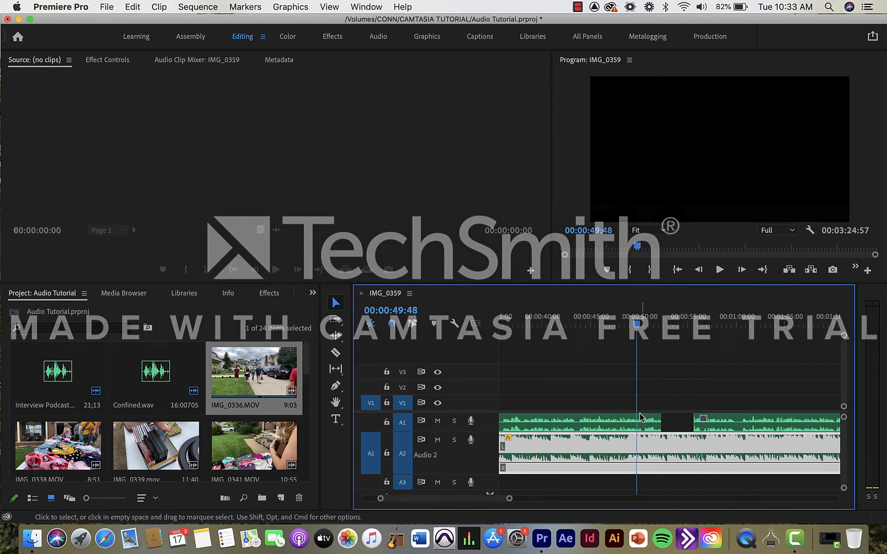
{"action": "left_click_drag", "start_coordinate": [655, 466], "coordinate": [655, 471]}
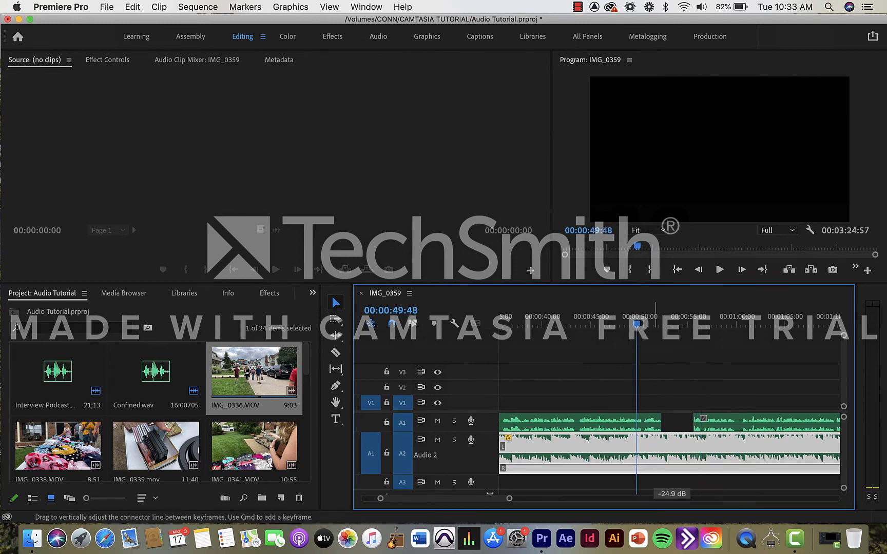
{"action": "key", "text": "space"}
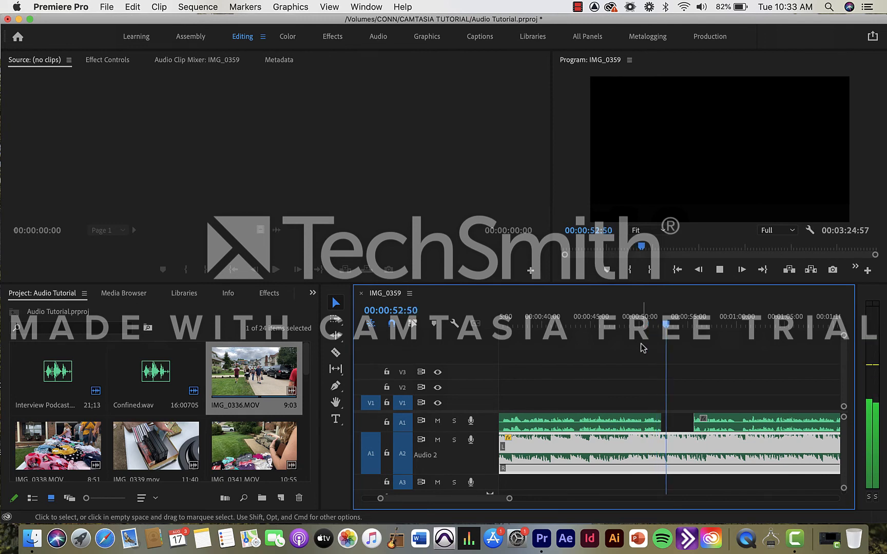
{"action": "key", "text": "space"}
Add five volume keyframes to the second Confined.wav clip with the Pen tool, spanning the gap between the two podcast clips.
{"action": "key", "text": "="}
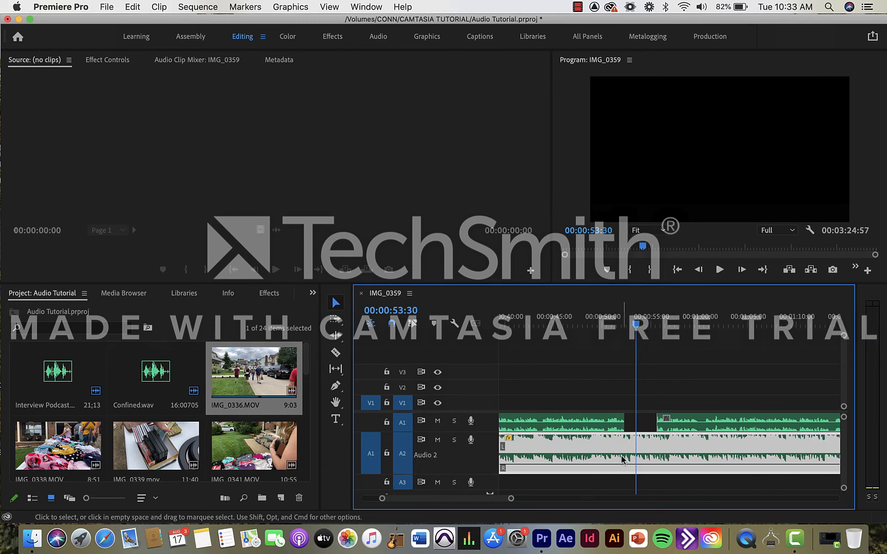
{"action": "key", "text": "="}
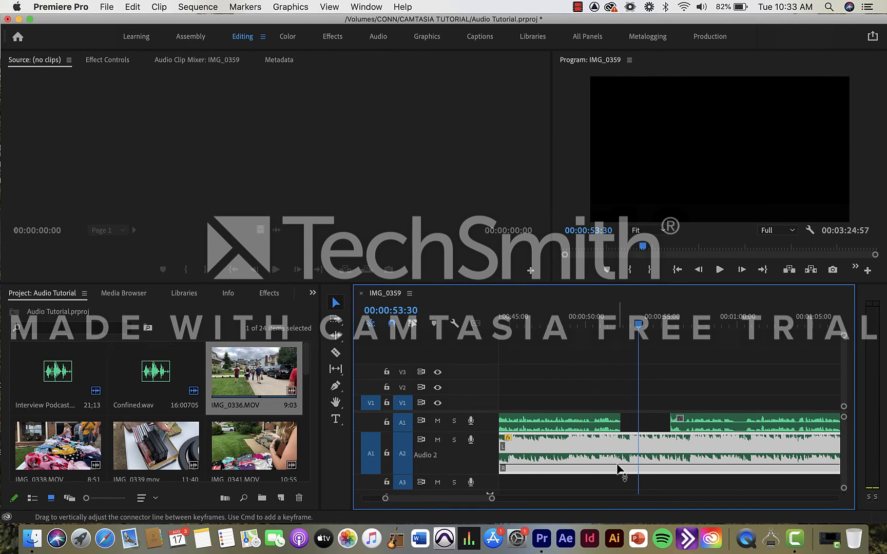
{"action": "key", "text": "p"}
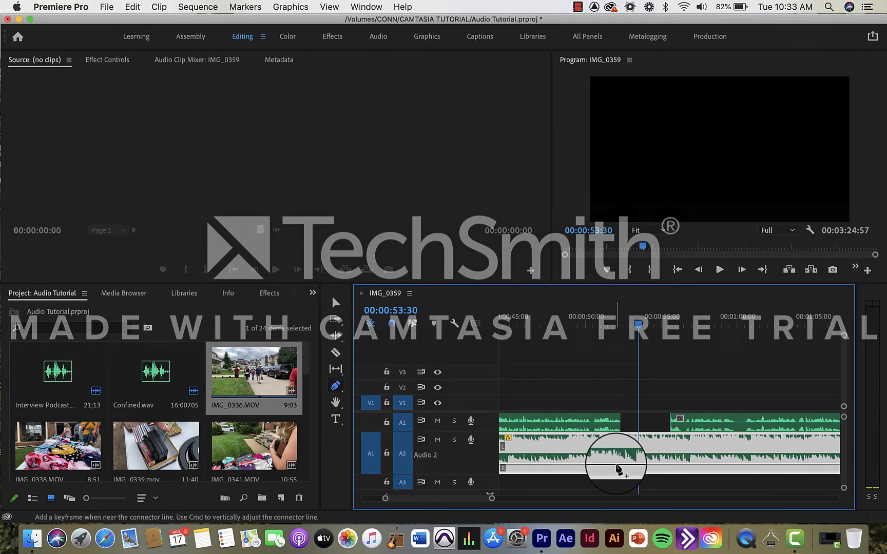
{"action": "left_click", "coordinate": [599, 465]}
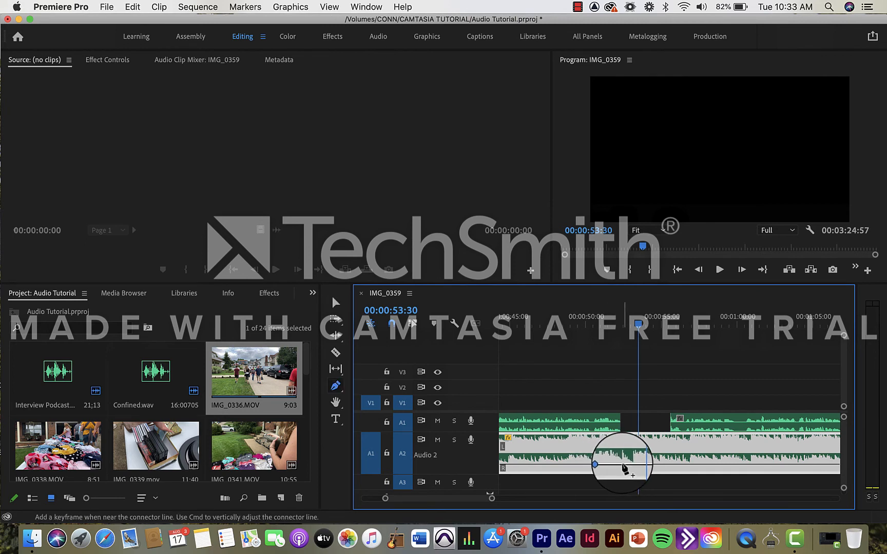
{"action": "left_click", "coordinate": [624, 465]}
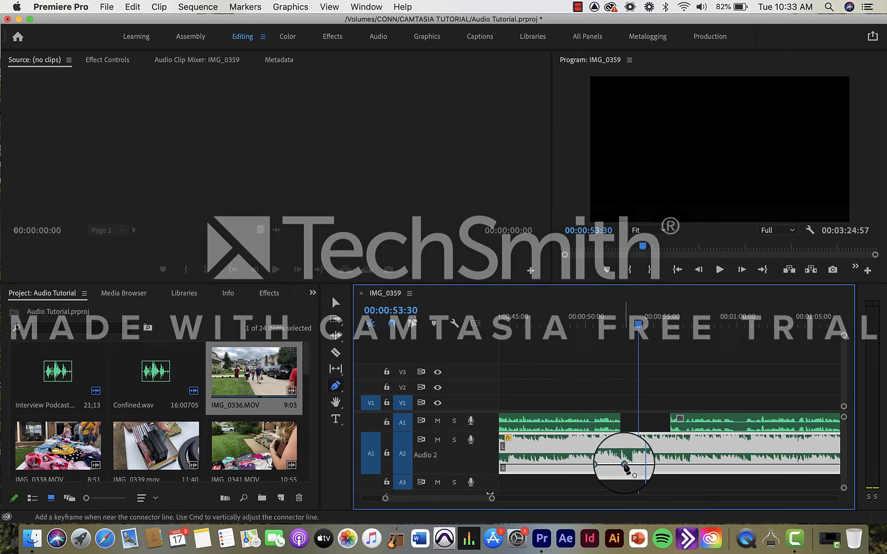
{"action": "left_click", "coordinate": [669, 465]}
{"action": "left_click", "coordinate": [686, 464]}
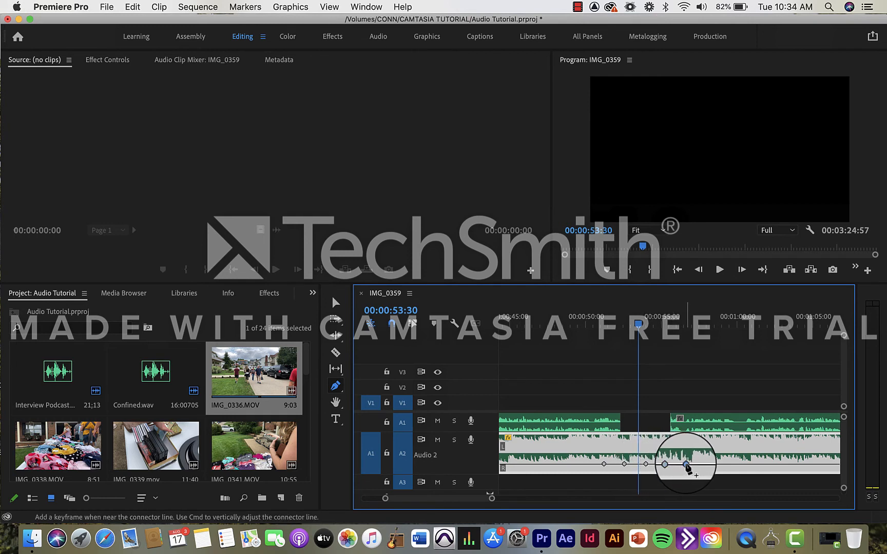
Raise the three middle keyframes so the music swells in the podcast gap, and play the section from just before it.
{"action": "key", "text": "v"}
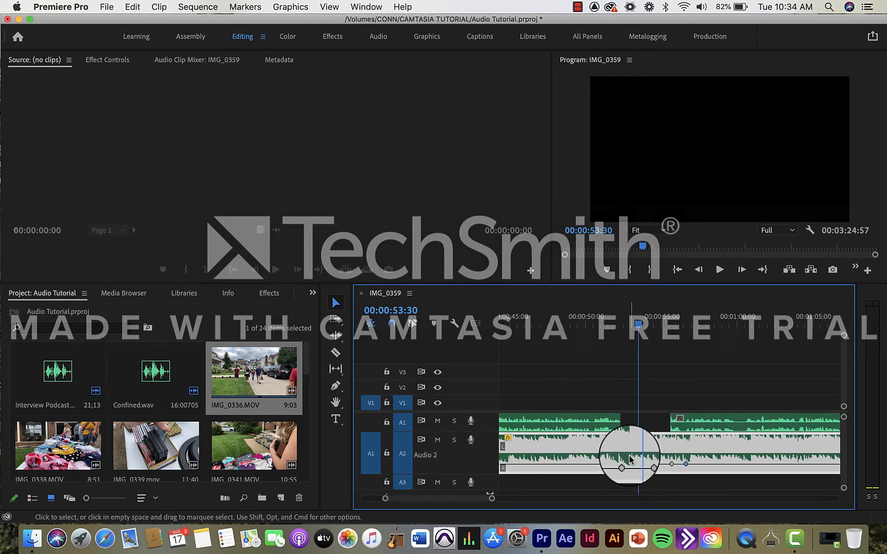
{"action": "left_click_drag", "start_coordinate": [622, 468], "coordinate": [673, 456]}
{"action": "left_click", "coordinate": [575, 319]}
{"action": "key", "text": "space"}
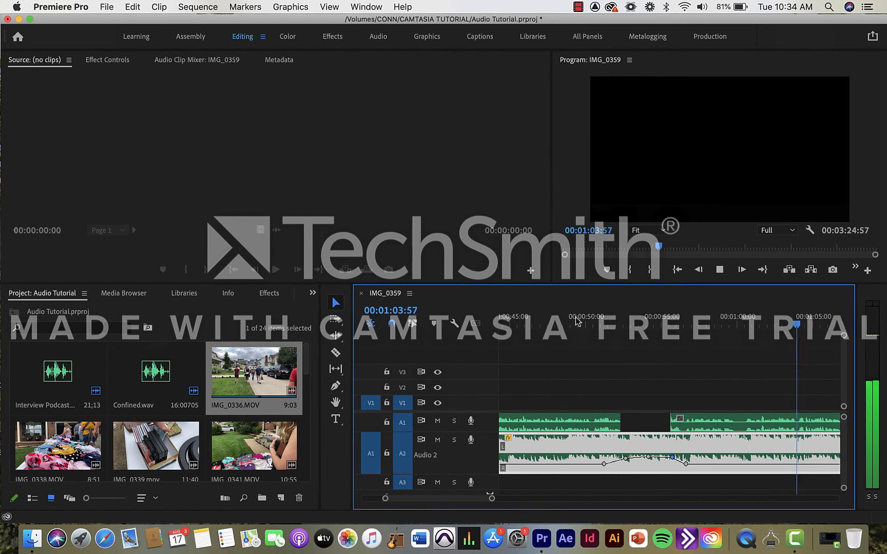
{"action": "key", "text": "space"}
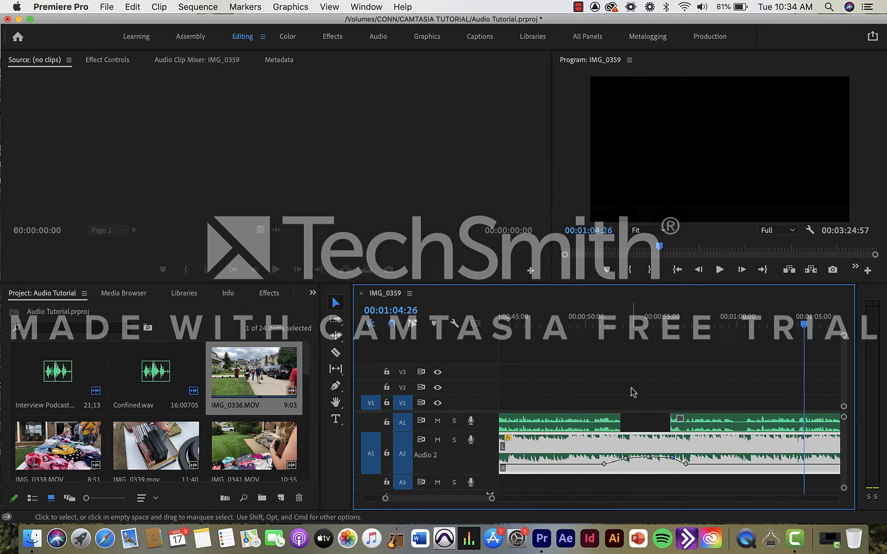
Bring the whole music and podcast arrangement into view and move the playhead to 00:00:28:13, before the second Confined.wav clip.
{"action": "key", "text": "minus"}
{"action": "key", "text": "minus"}
{"action": "key", "text": "minus"}
{"action": "key", "text": "minus"}
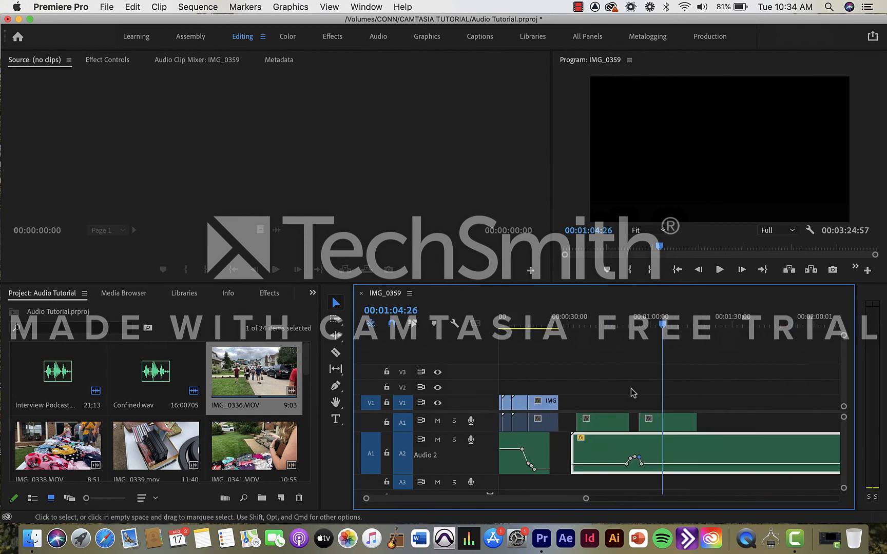
{"action": "key", "text": "equal"}
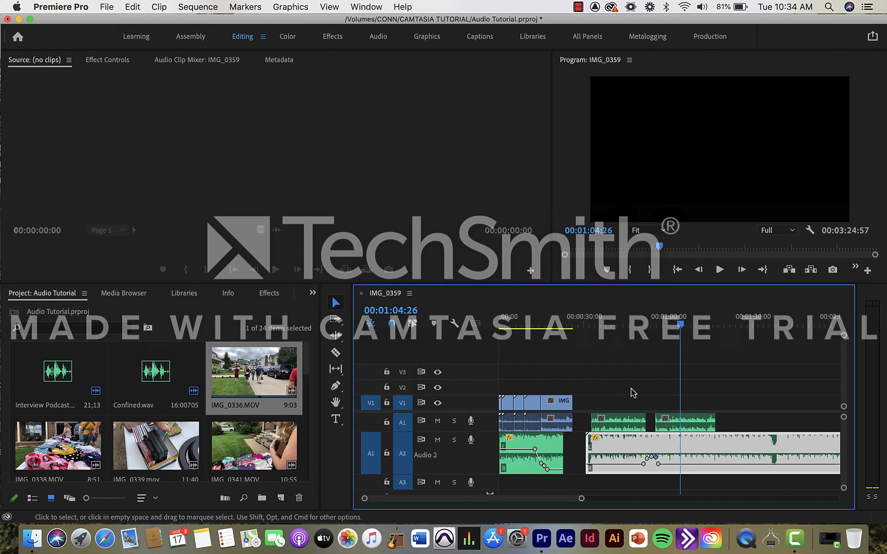
{"action": "left_click_drag", "start_coordinate": [579, 322], "coordinate": [581, 332]}
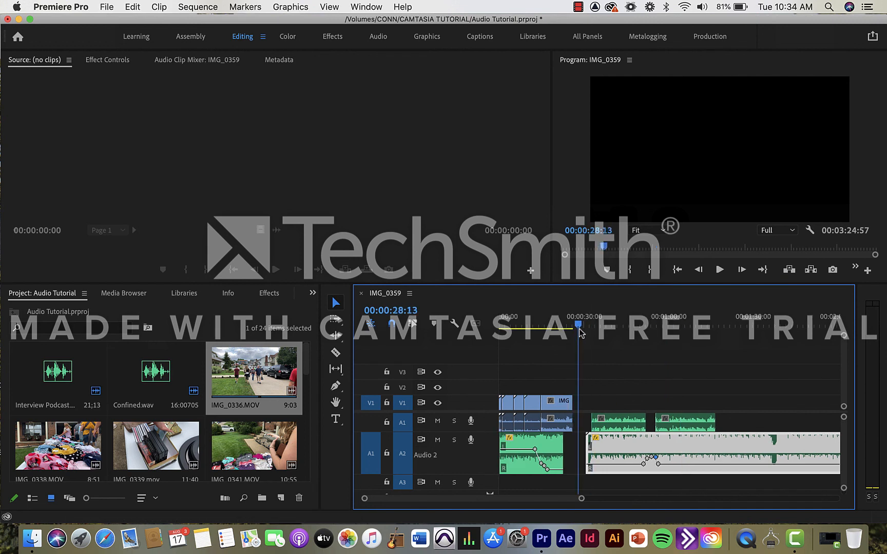